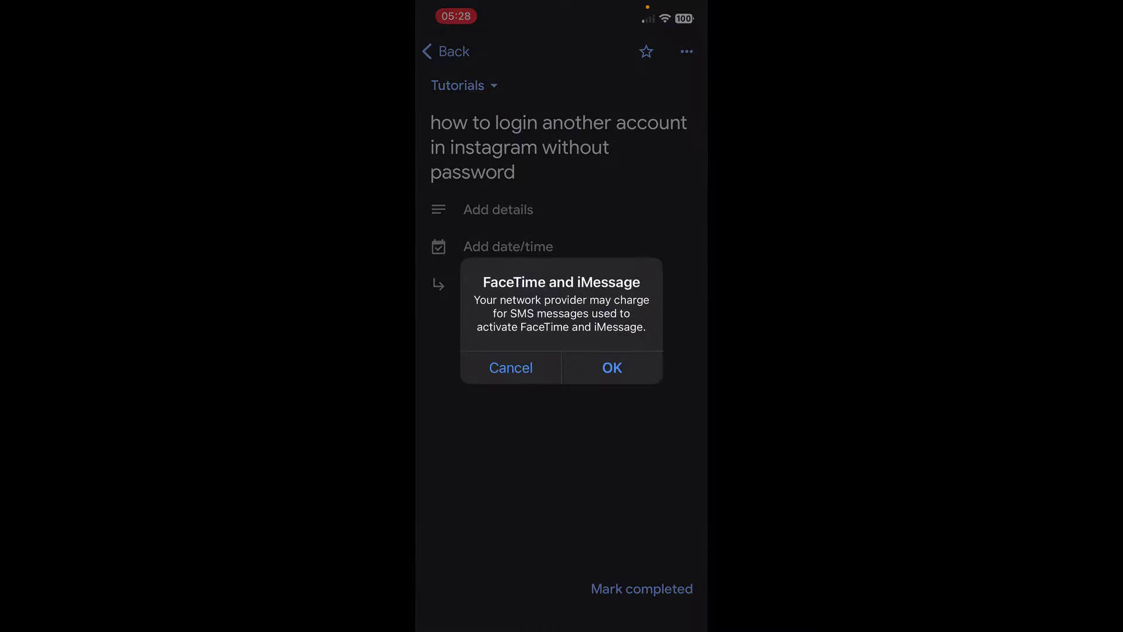
- Dismiss the FaceTime and iMessage alert and switch from Google Tasks to Instagram
left_click(611, 368)
left_click_drag(527, 623, 693, 619)
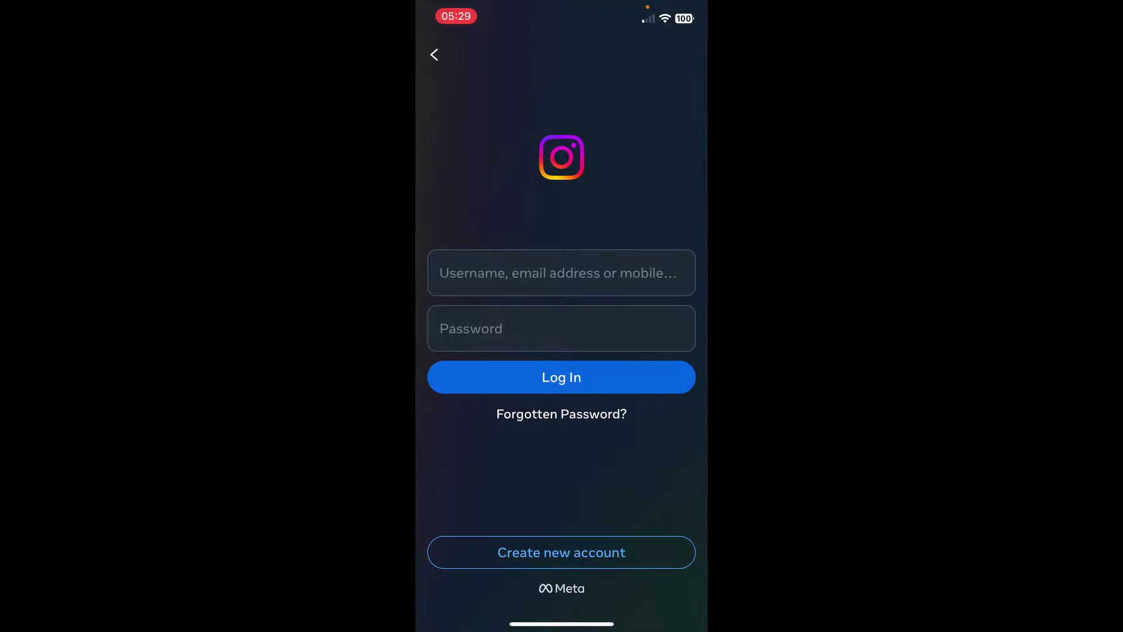
- Use Forgotten Password? to find the account by its username and list login options
left_click(562, 413)
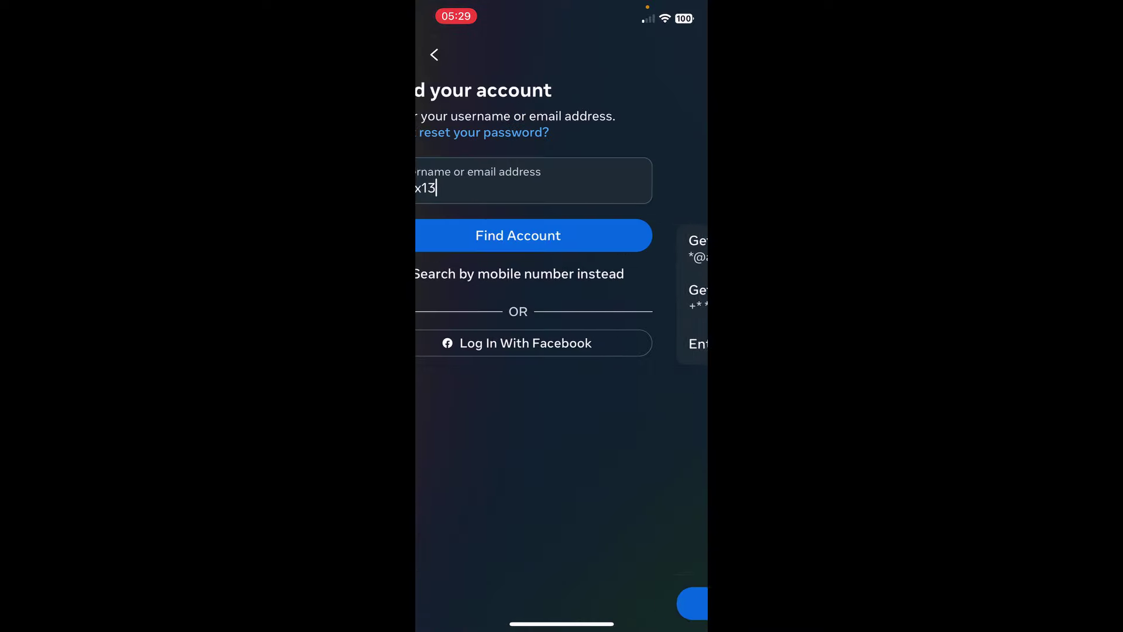
key("Return")
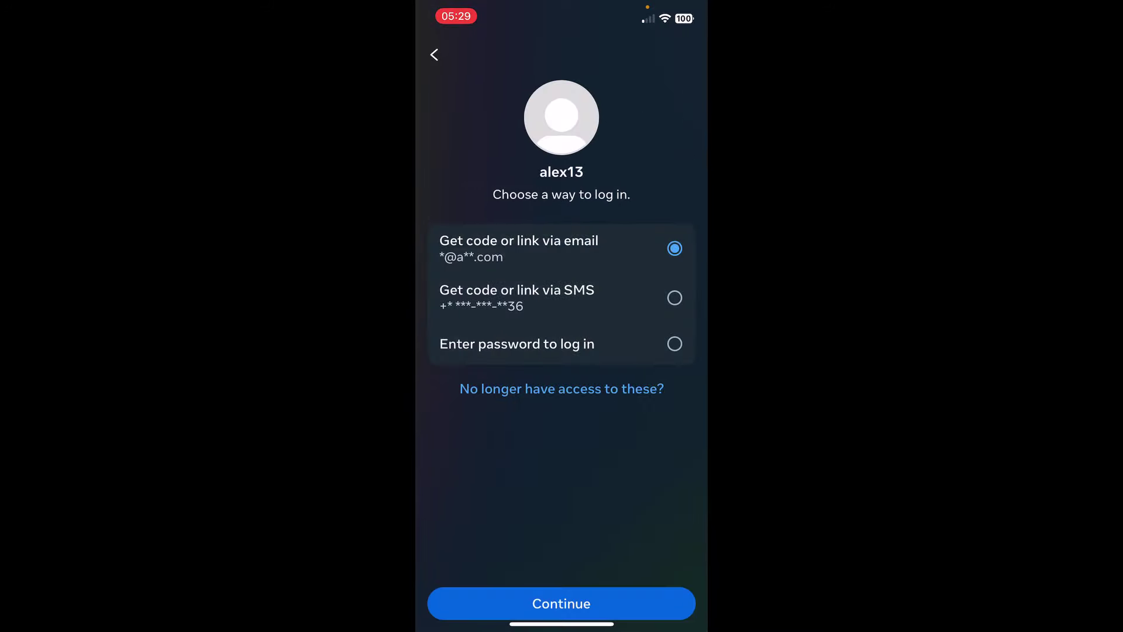
- Select 'Get code or link via SMS', attempt Continue, and dismiss the error alert
left_click(562, 298)
left_click(562, 603)
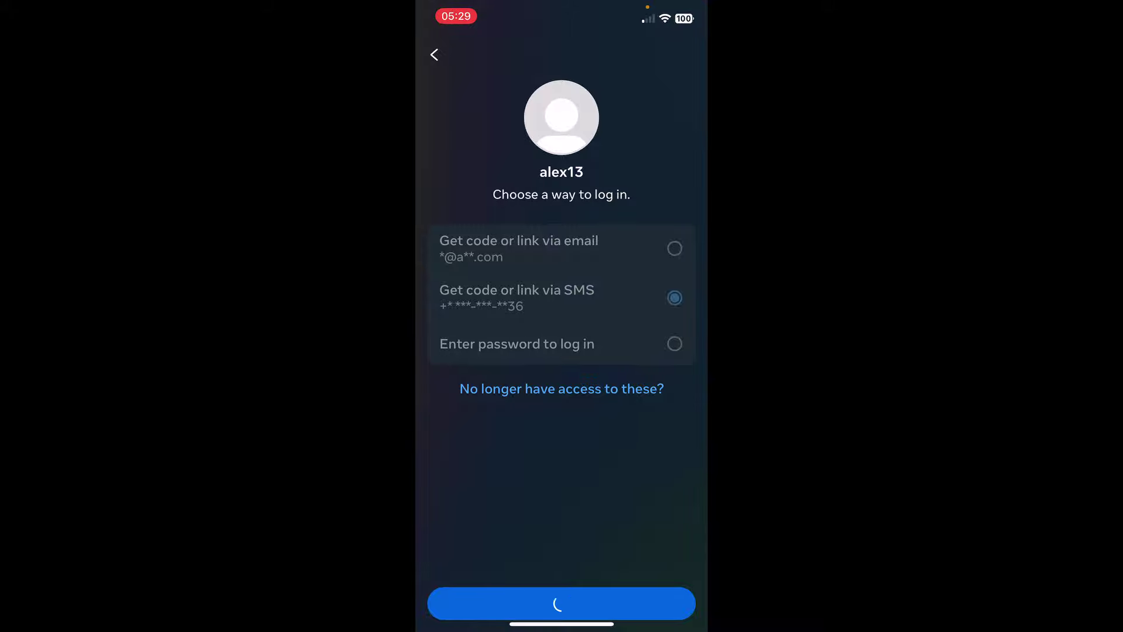
left_click(562, 363)
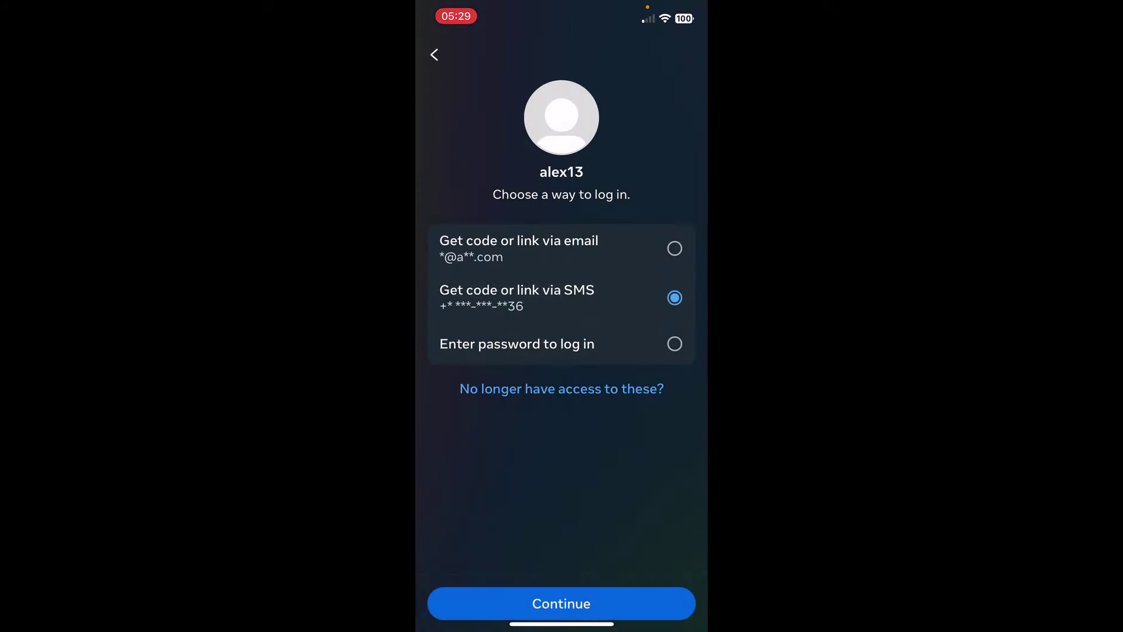